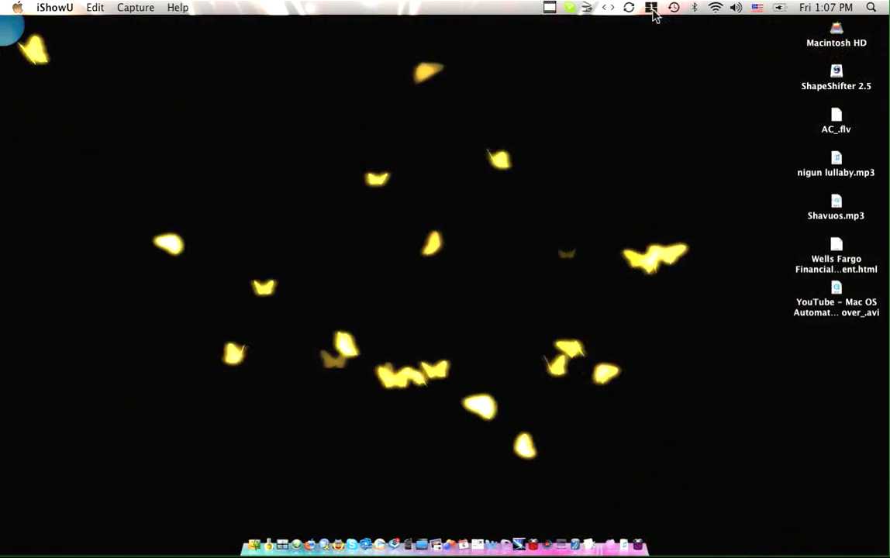
# - Glance at the Spaces menu-bar list, then go right to space 2, down to 4, left to 3
pyautogui.click(651, 8)
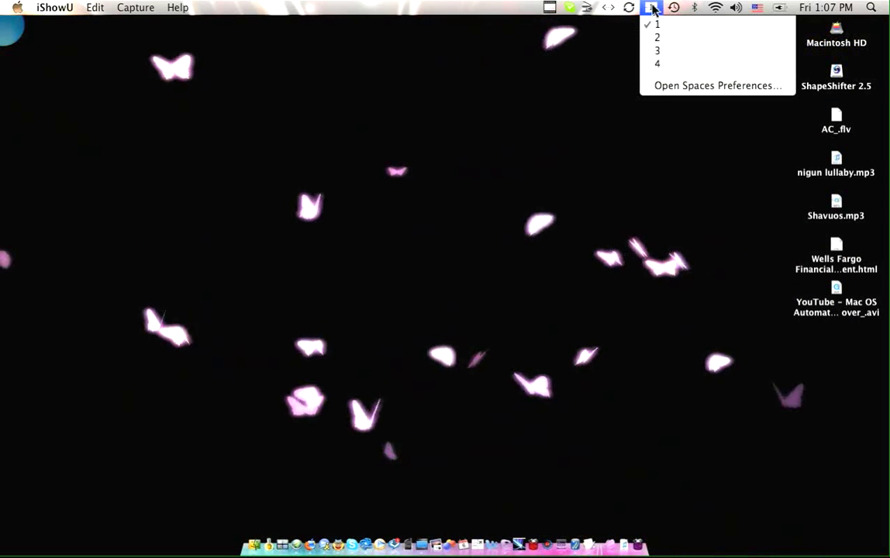
pyautogui.click(652, 9)
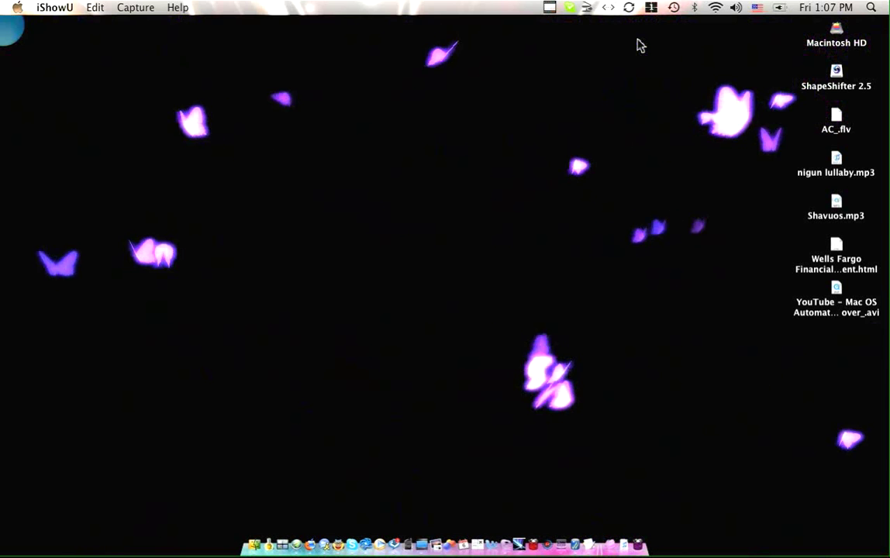
pyautogui.hotkey('ctrl', 'Right')
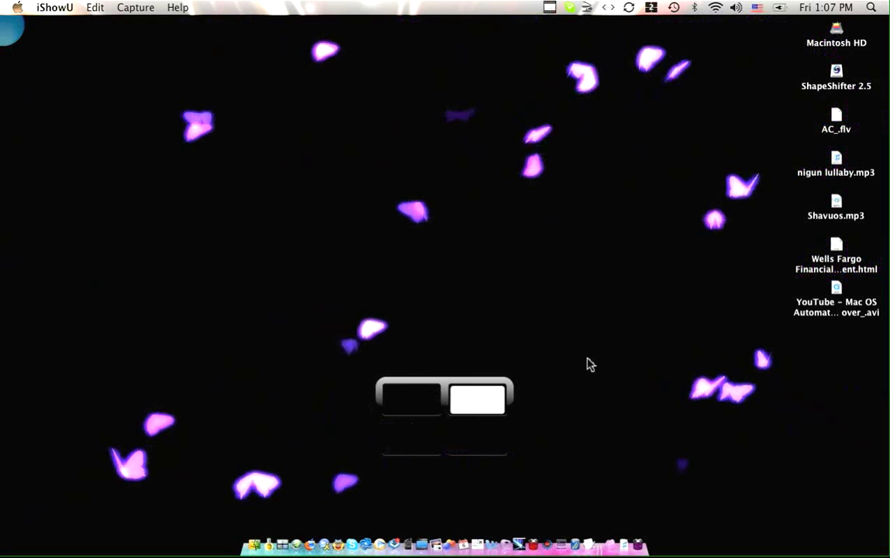
pyautogui.hotkey('ctrl', 'Down')
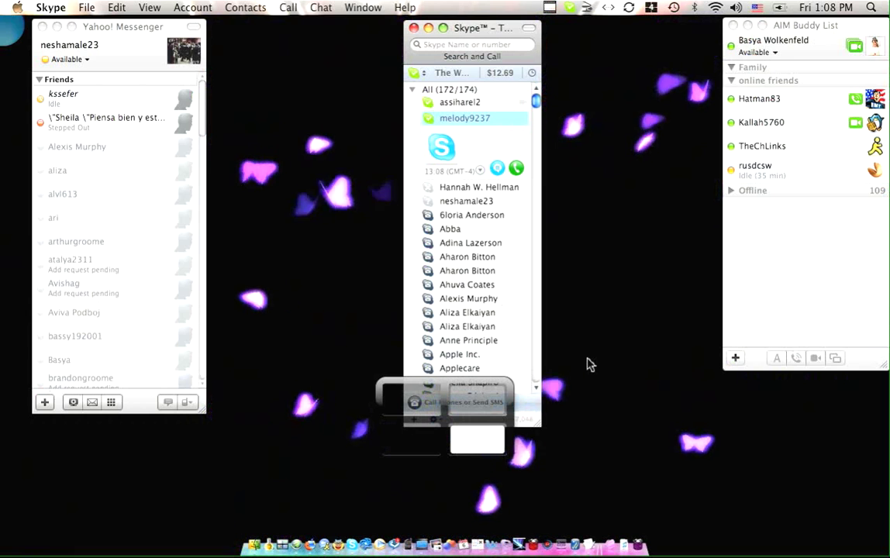
pyautogui.hotkey('ctrl', 'Left')
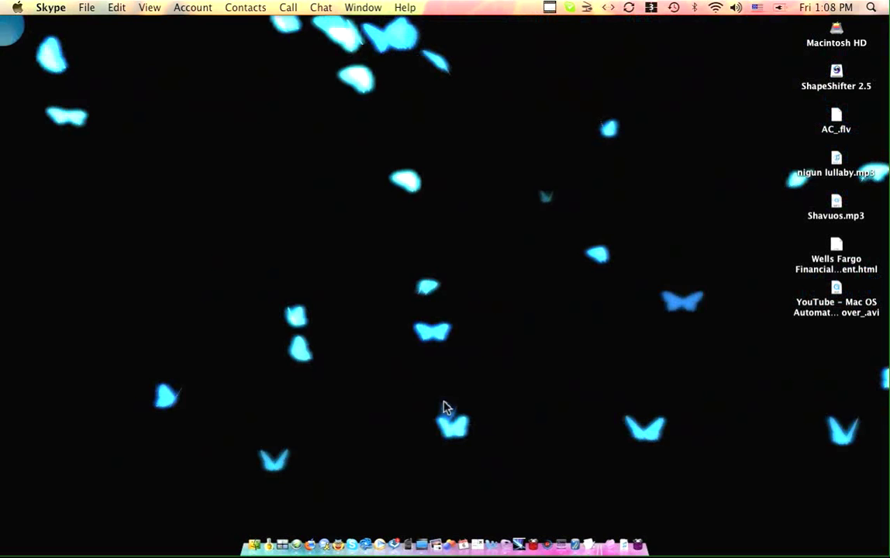
# - Review the Spaces preferences' four-space layout and iTunes.app's assigned space, then close System Preferences
pyautogui.click(264, 528)
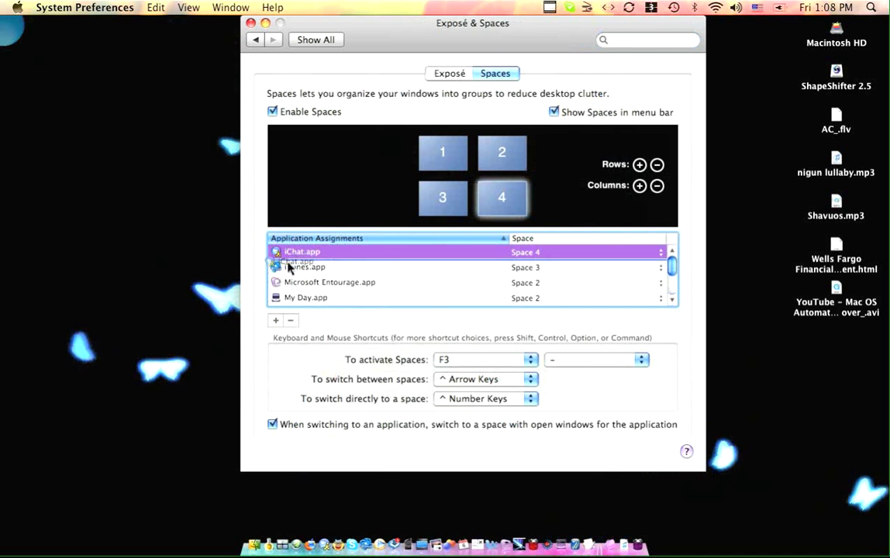
pyautogui.moveTo(594, 266); pyautogui.dragTo(453, 253)
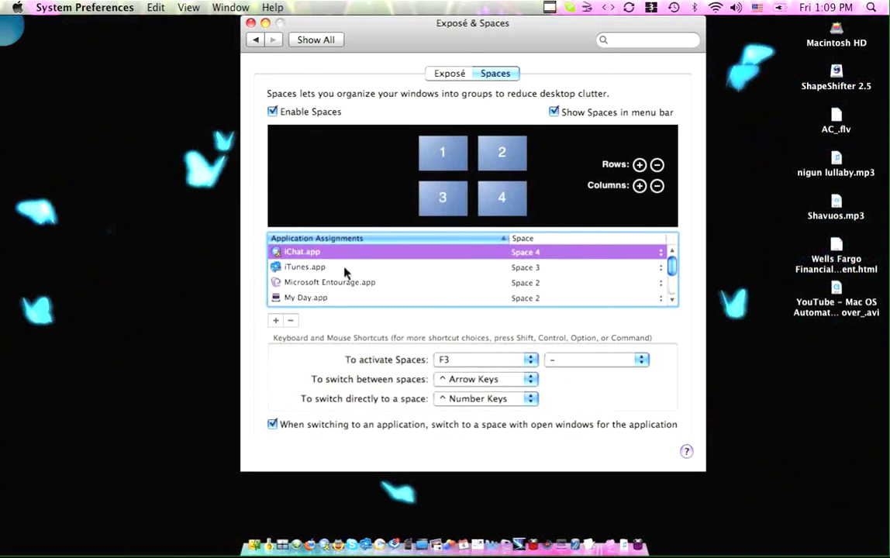
pyautogui.click(344, 268)
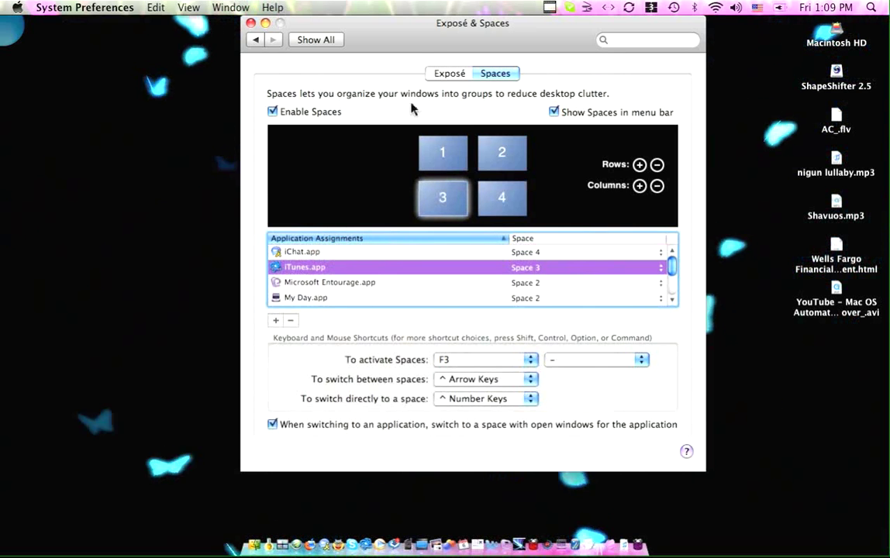
pyautogui.click(251, 24)
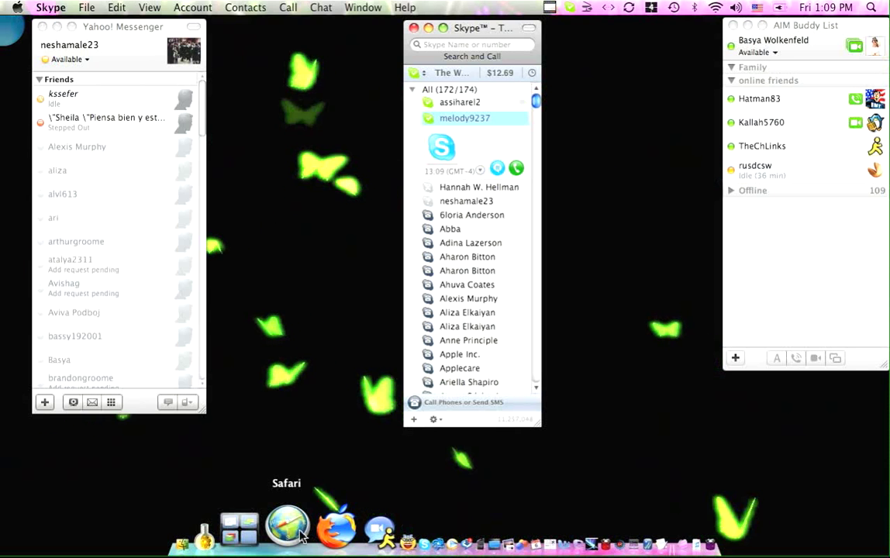
# - Loop through the grid: top-left, top-right, bottom-left, bottom-right, then top-left, top-right, bottom-left
pyautogui.hotkey('ctrl', 'Left')
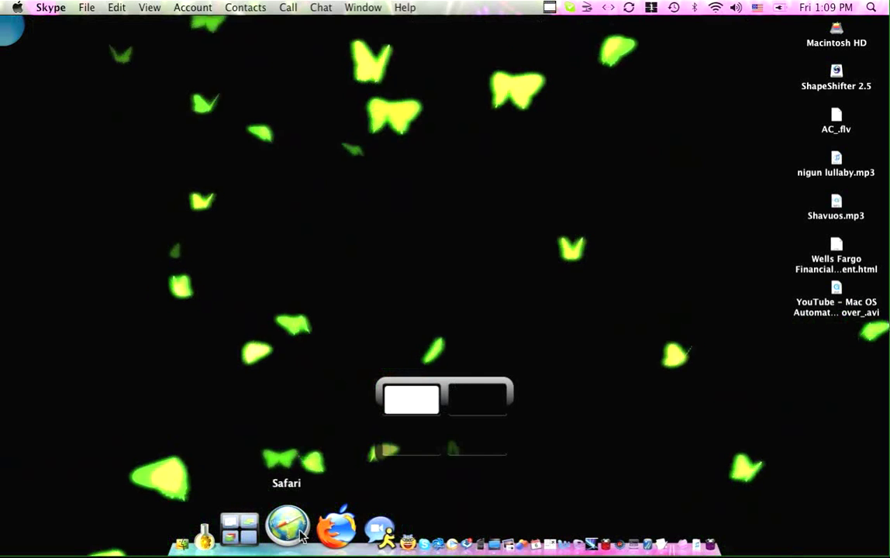
pyautogui.hotkey('ctrl', 'Right')
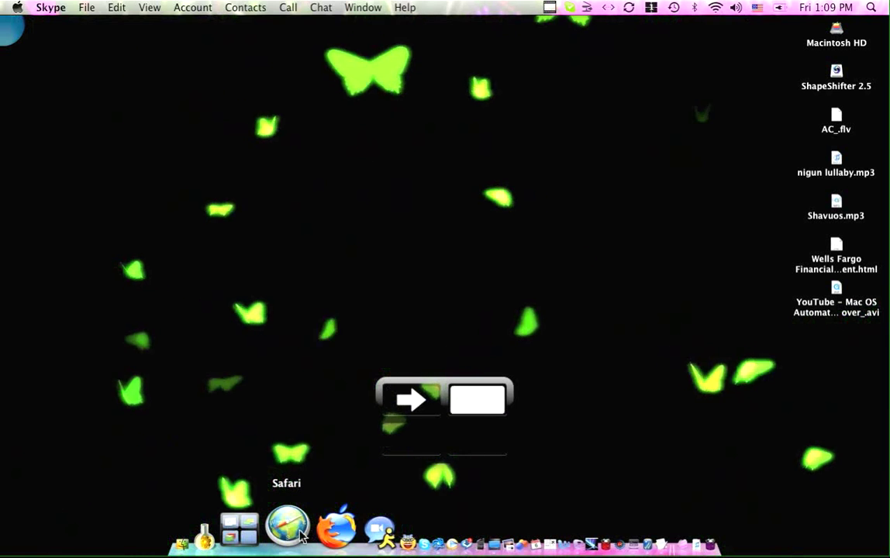
pyautogui.hotkey('ctrl', '3')
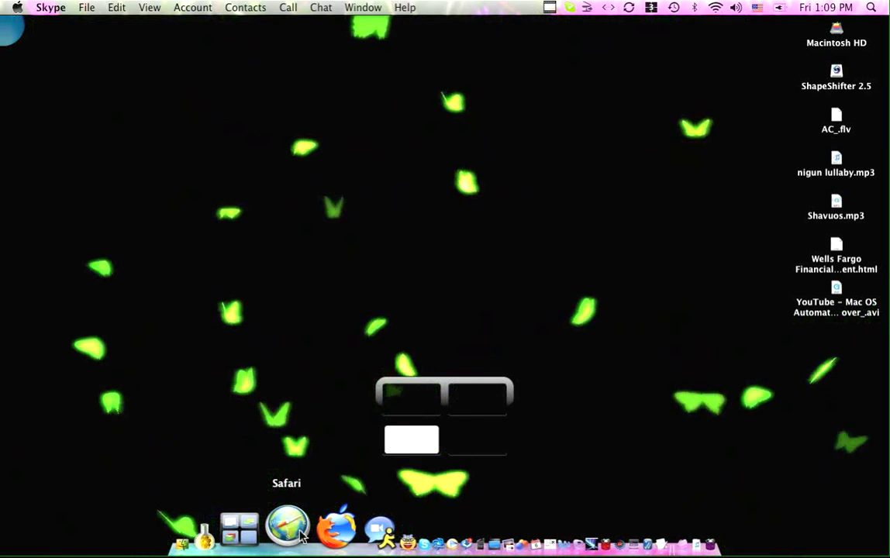
pyautogui.hotkey('ctrl', 'Right')
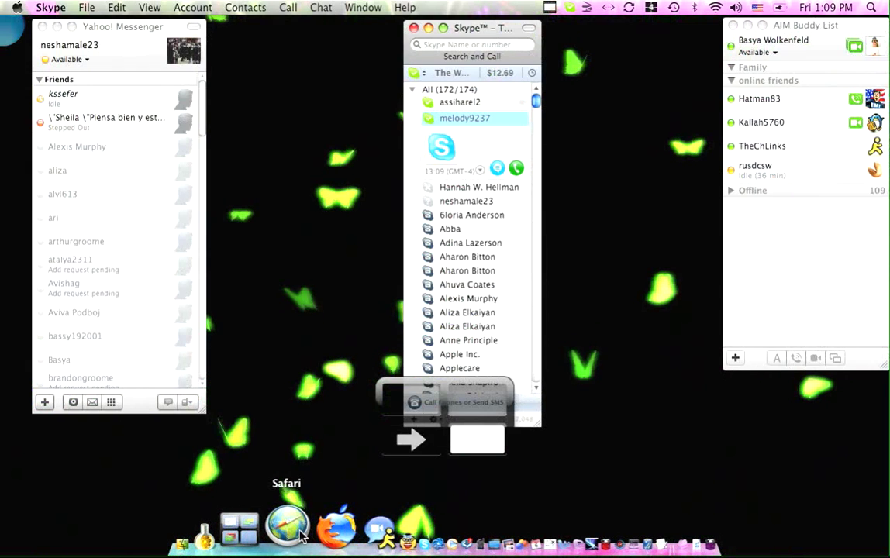
pyautogui.hotkey('ctrl', '1')
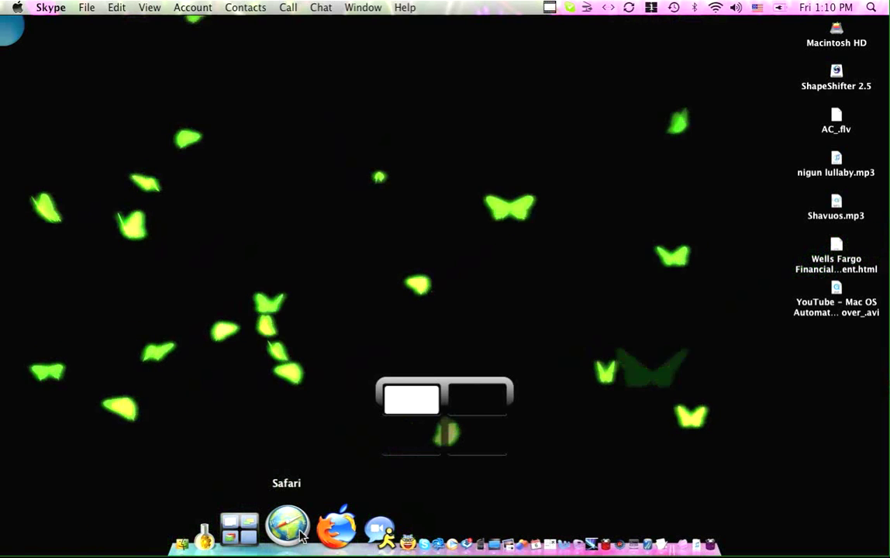
pyautogui.hotkey('ctrl', 'Right')
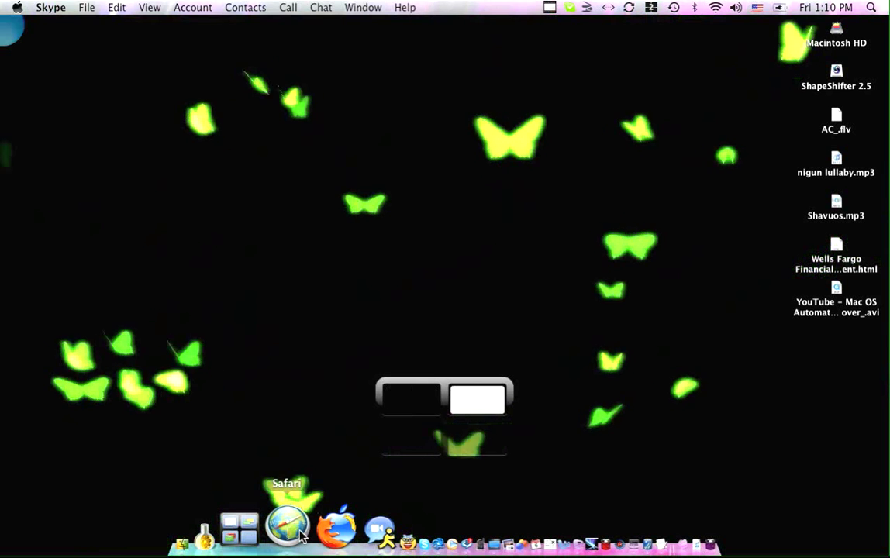
pyautogui.hotkey('ctrl', '3')
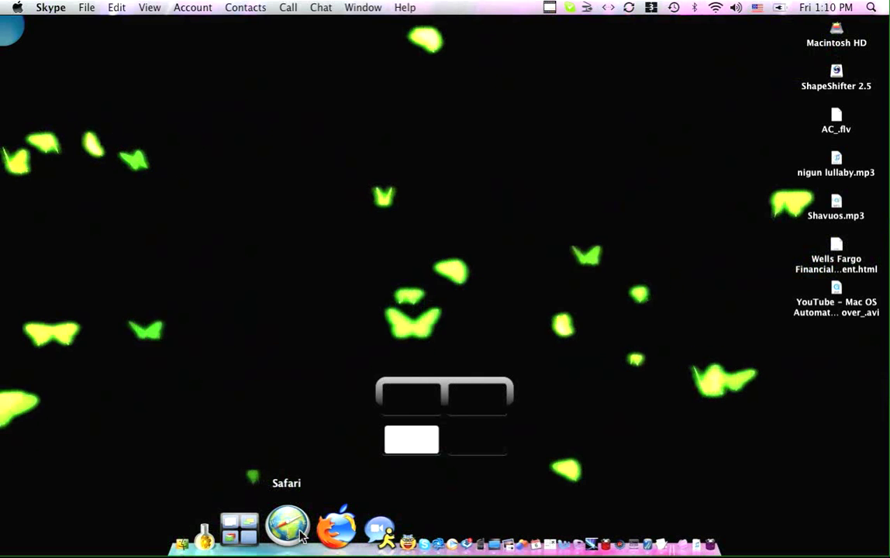
# - Hop from the bottom-right chat space around the grid, finishing on the top-left space
pyautogui.hotkey('ctrl', '4')
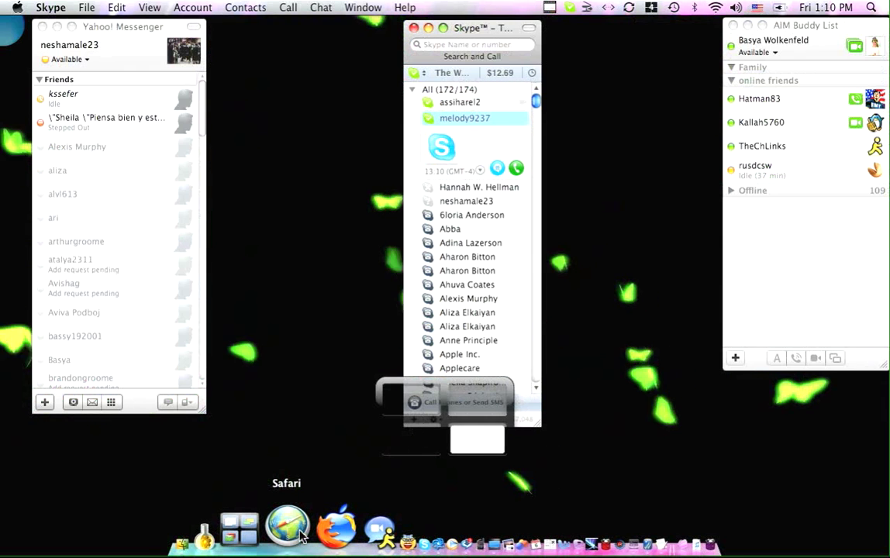
pyautogui.hotkey('ctrl', 'Left')
pyautogui.hotkey('ctrl', 'Up')
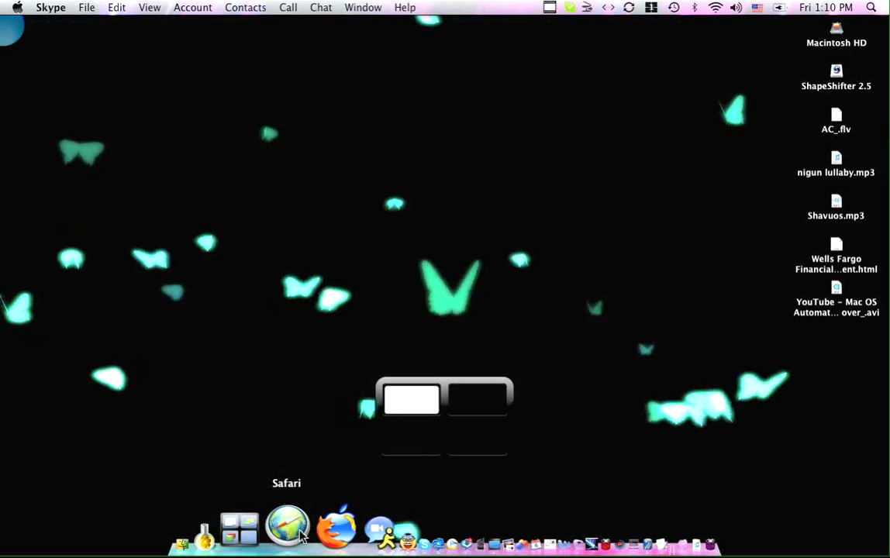
pyautogui.hotkey('ctrl', 'Right')
pyautogui.hotkey('ctrl', '3')
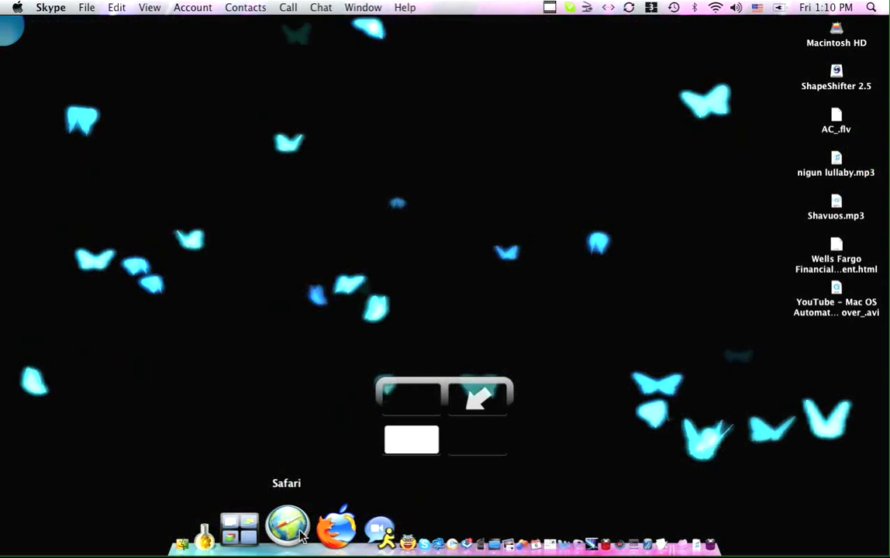
pyautogui.hotkey('ctrl', 'Right')
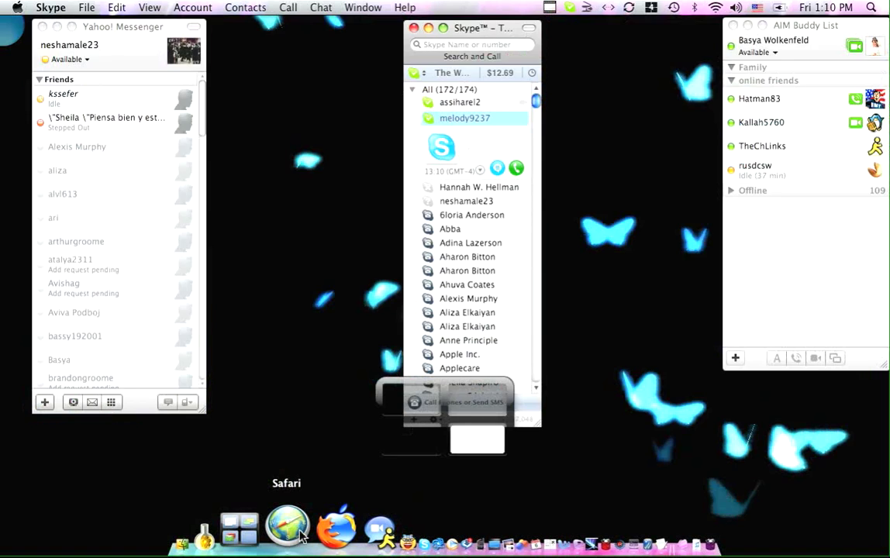
pyautogui.hotkey('ctrl', 'Left')
pyautogui.hotkey('ctrl', 'Up')
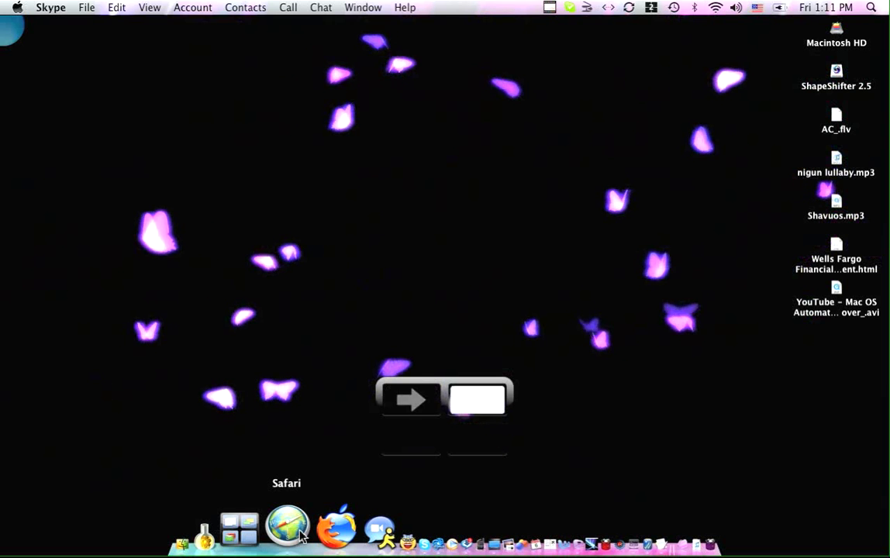
# - Return to the top-left space and rapidly step around the grid, ending back at top-left
pyautogui.hotkey('ctrl', 'Left')
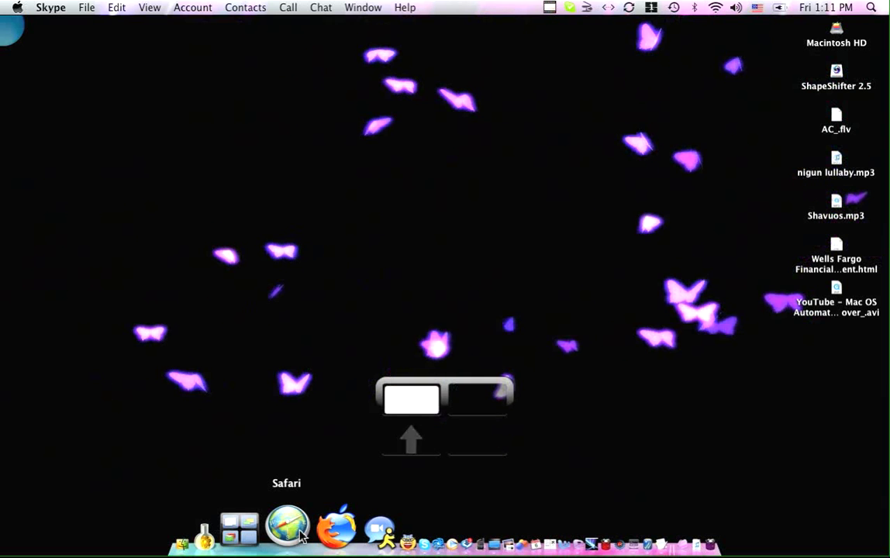
pyautogui.hotkey('ctrl', 'Down')
pyautogui.hotkey('ctrl', 'Left')
pyautogui.hotkey('ctrl', 'Up')
pyautogui.hotkey('ctrl', 'Right')
pyautogui.hotkey('ctrl', 'Left')
pyautogui.hotkey('ctrl', 'Down')
pyautogui.hotkey('ctrl', 'Up')
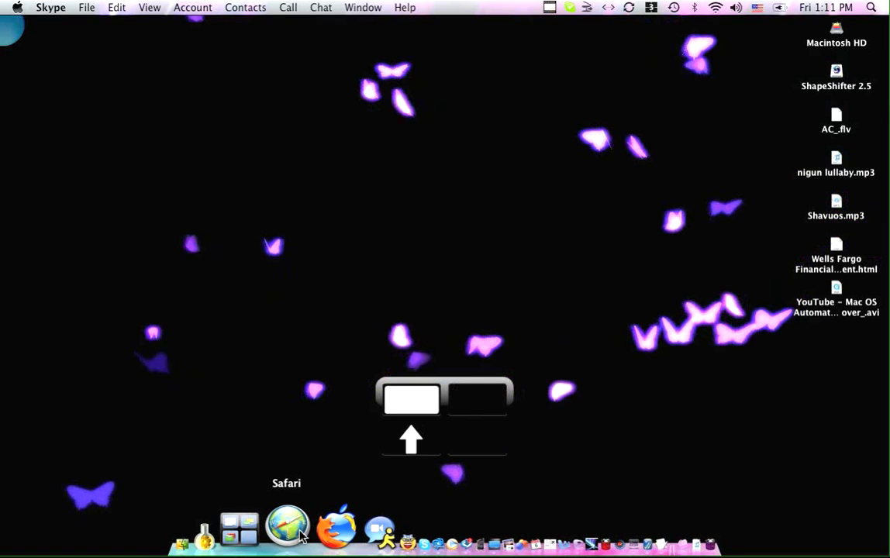
# - Jump diagonally between the top-left and bottom-right chat spaces, finishing on the chat space
pyautogui.hotkey('ctrl', 'Right')
pyautogui.hotkey('ctrl', 'Down')
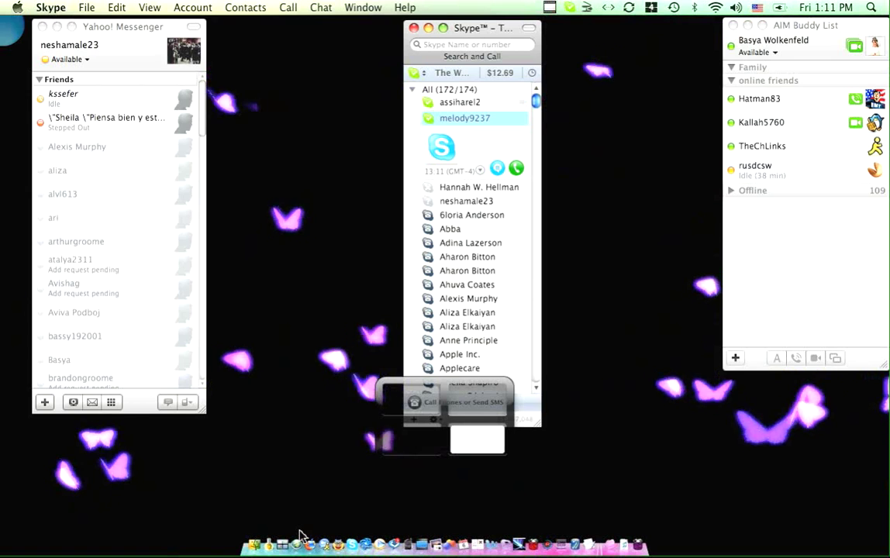
pyautogui.hotkey('ctrl', 'Left')
pyautogui.hotkey('ctrl', 'Up')
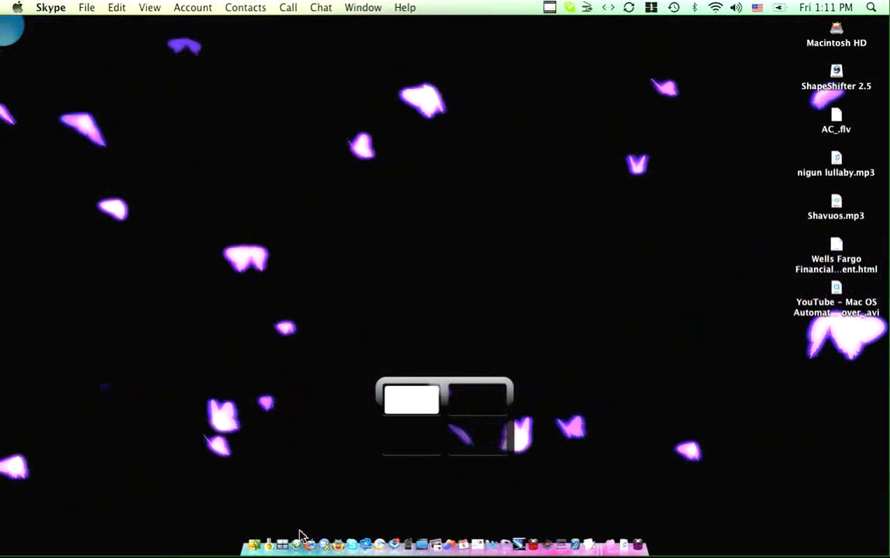
pyautogui.hotkey('ctrl', '4')
pyautogui.hotkey('ctrl', '2')
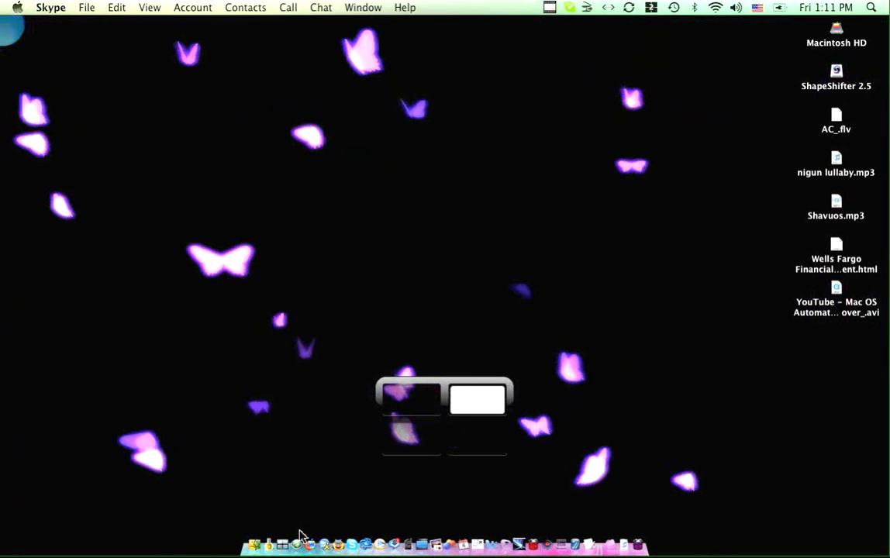
pyautogui.hotkey('ctrl', '1')
pyautogui.hotkey('ctrl', '4')
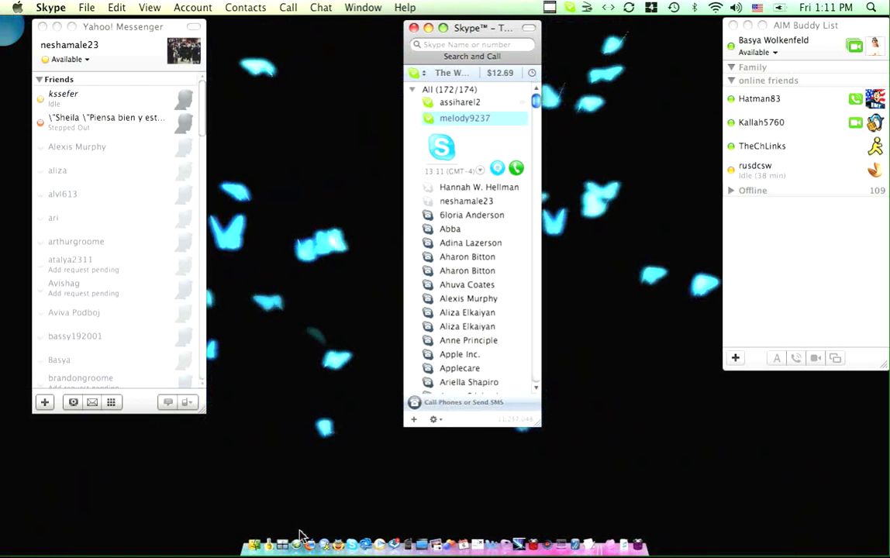
# - Jump to a numbered space from the Spaces menu, then step right, up, down and left
pyautogui.click(651, 10)
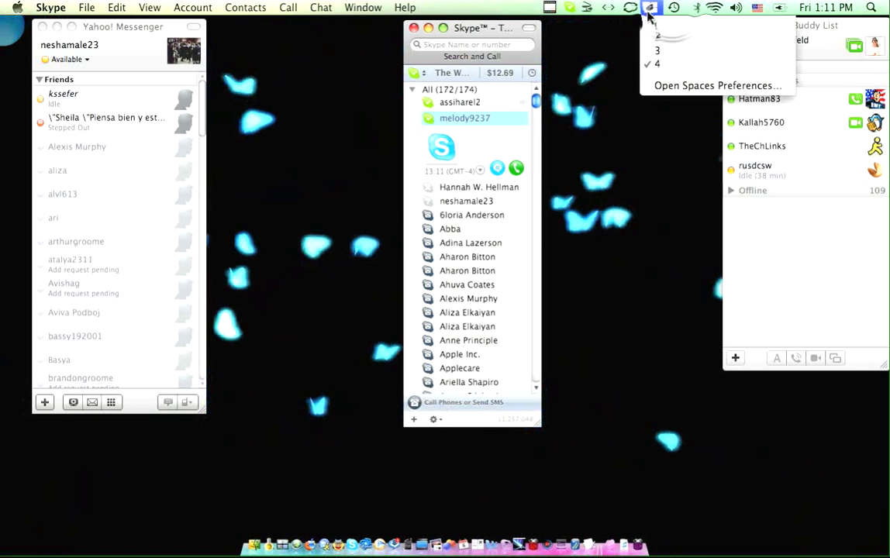
pyautogui.click(651, 26)
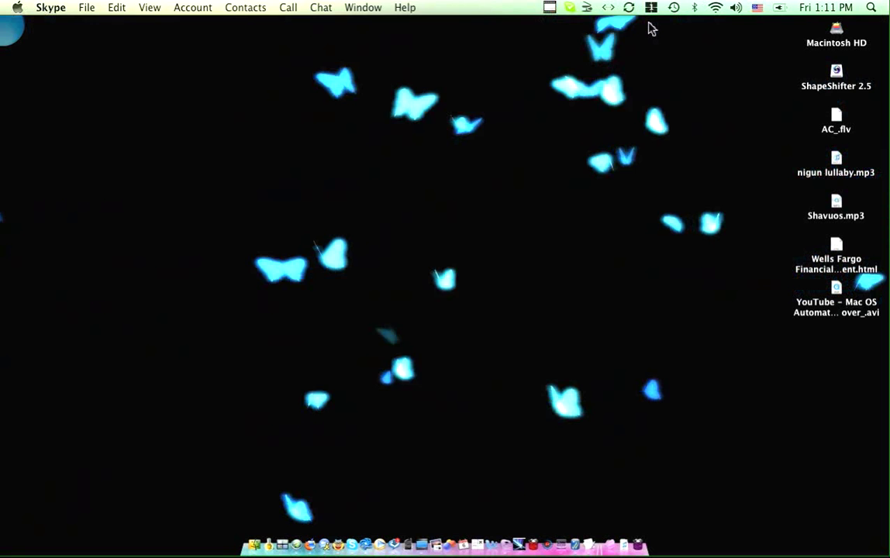
pyautogui.hotkey('ctrl', 'Right')
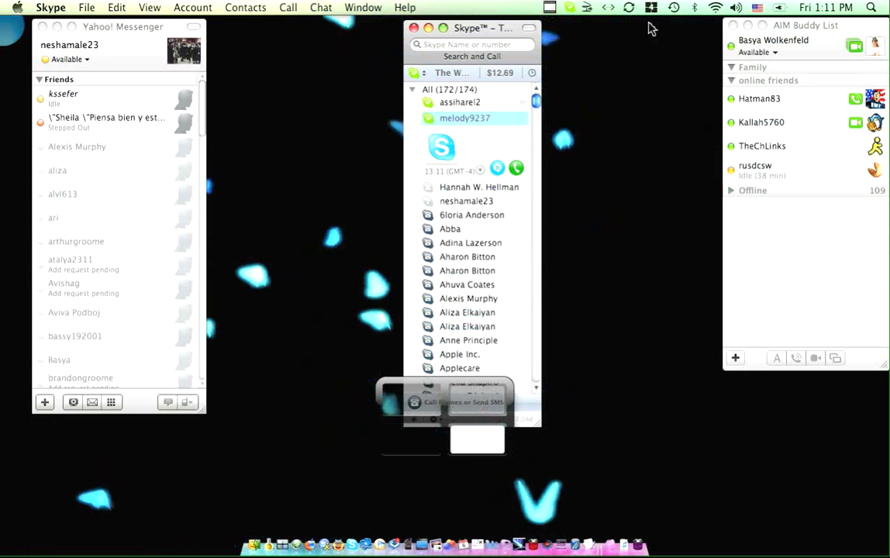
pyautogui.hotkey('ctrl', 'Up')
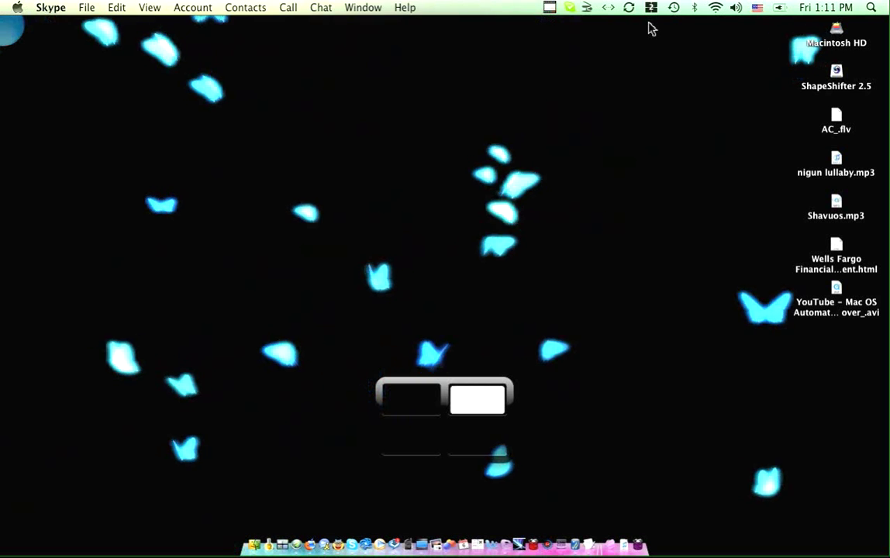
pyautogui.hotkey('ctrl', 'Down')
pyautogui.hotkey('ctrl', 'Left')
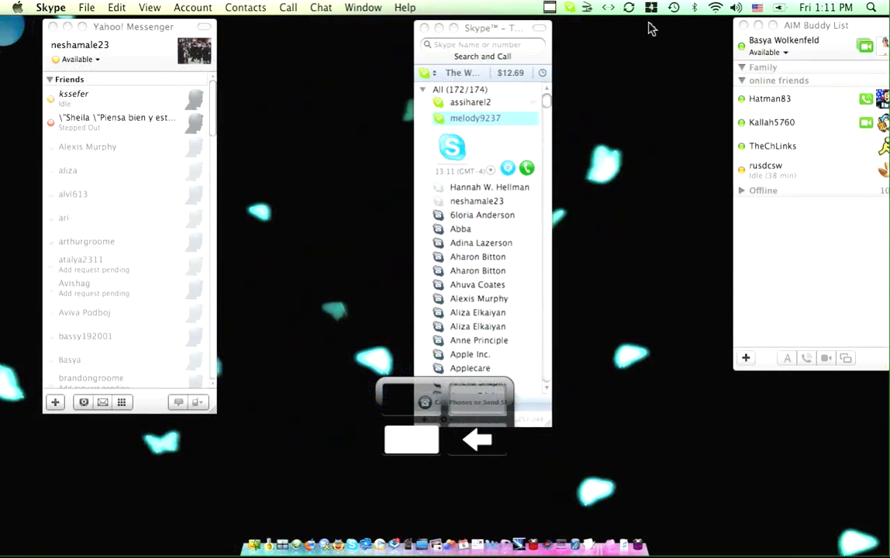